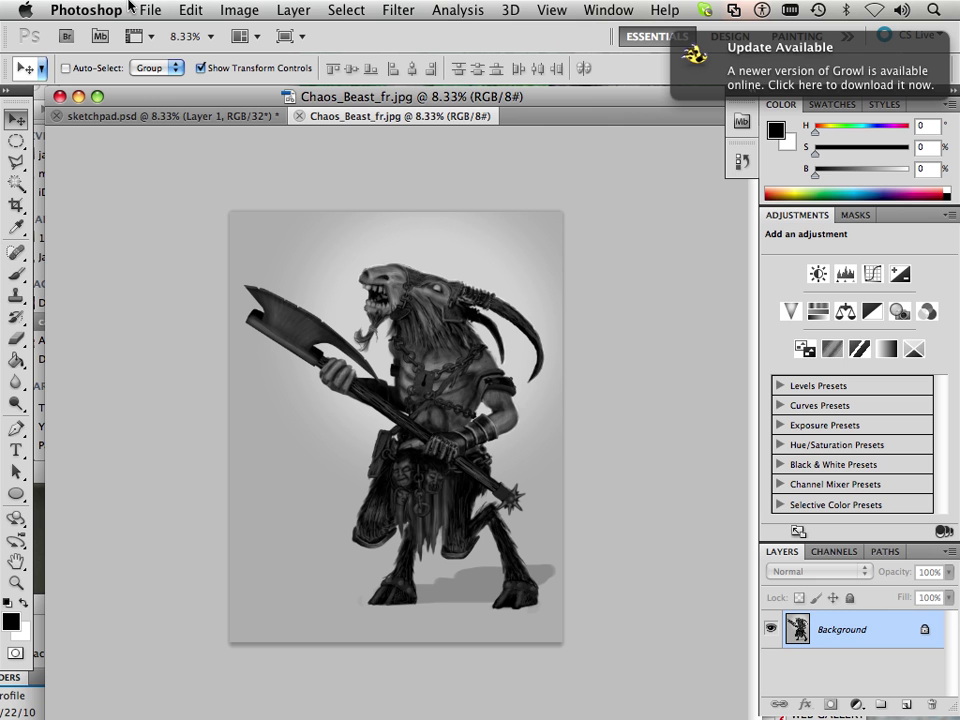
# Bring up sketchpad.psd and confirm its 4250 × 5500 pixel image size, cancelling without changes.
pyautogui.click(175, 118)
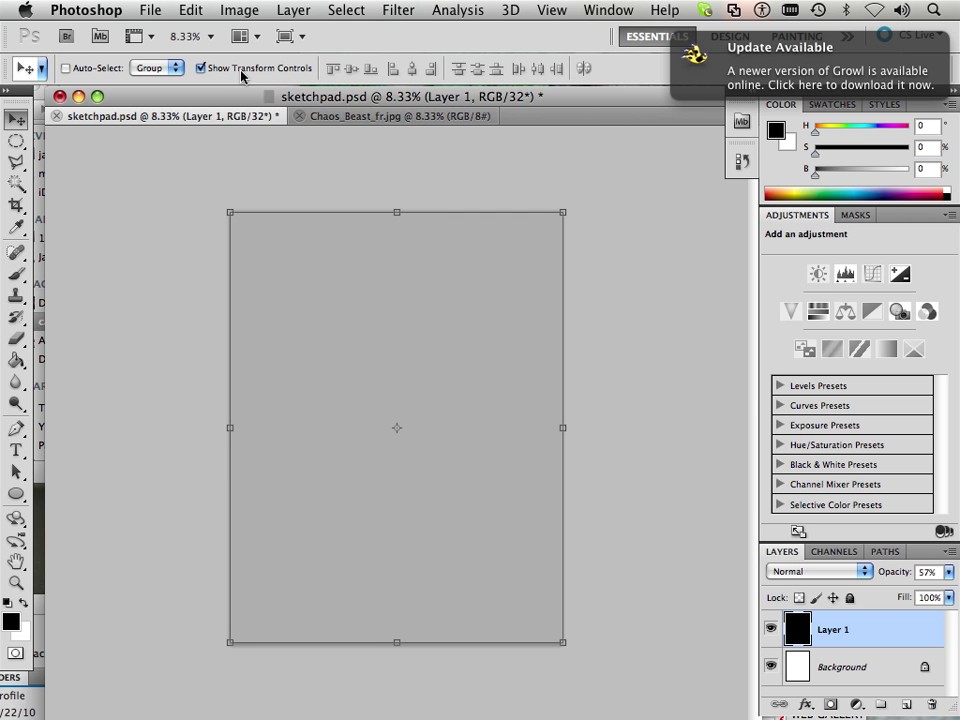
pyautogui.click(241, 12)
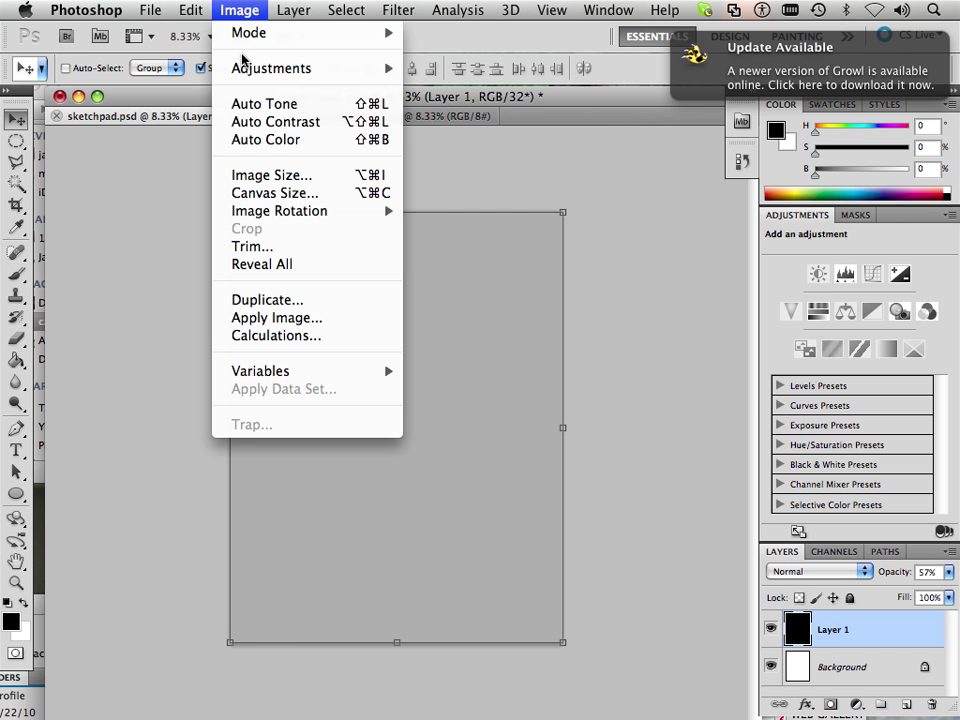
pyautogui.click(247, 177)
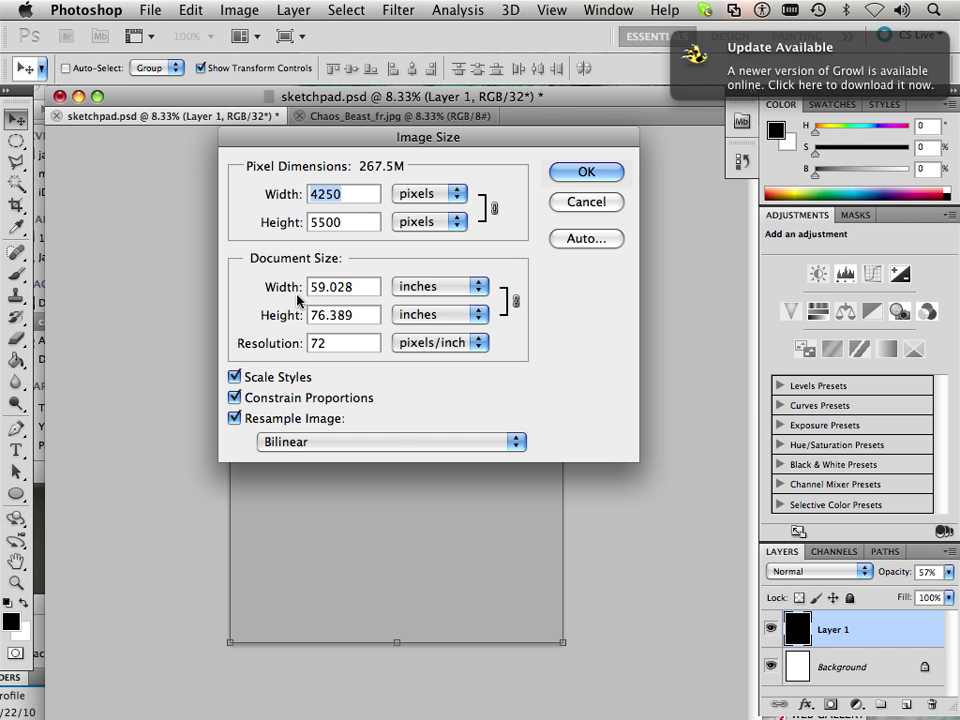
pyautogui.doubleClick(342, 222)
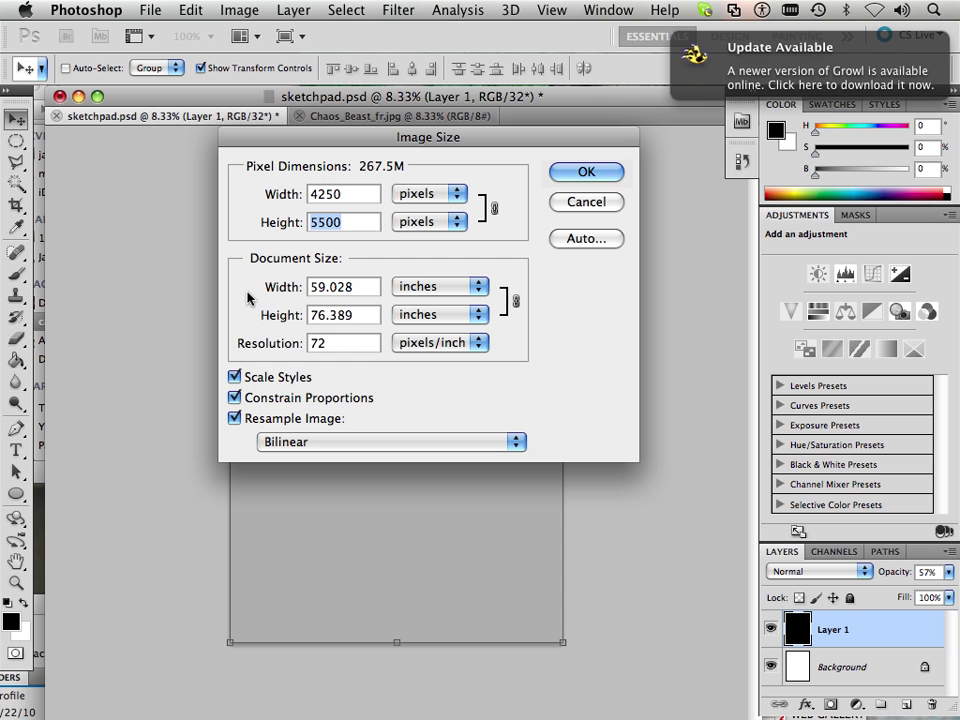
pyautogui.click(586, 202)
pyautogui.click(150, 10)
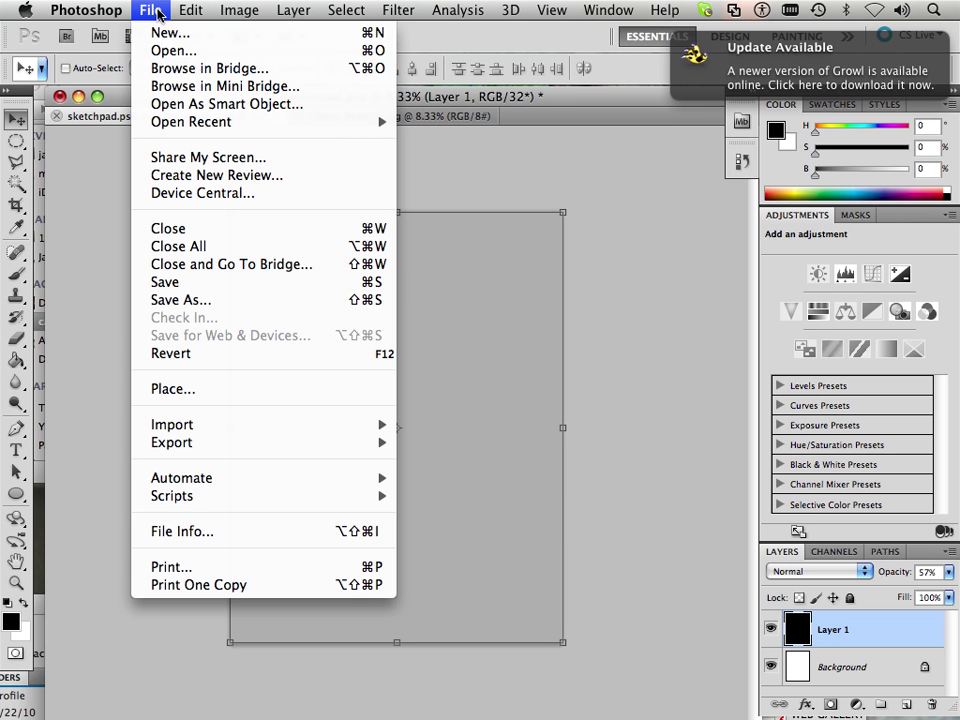
pyautogui.click(156, 36)
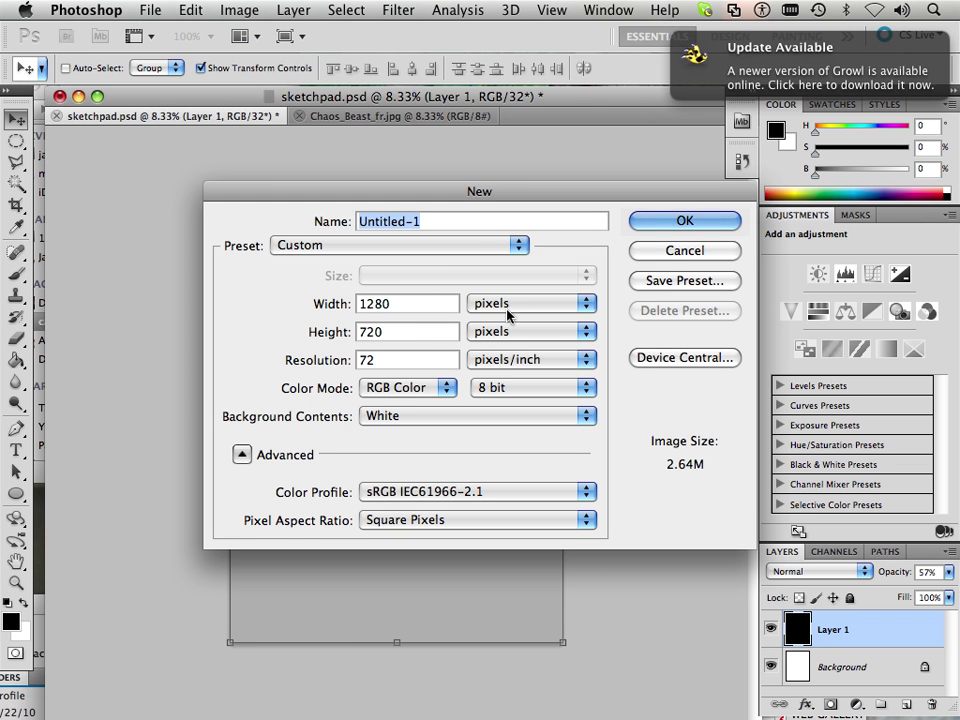
pyautogui.doubleClick(366, 305)
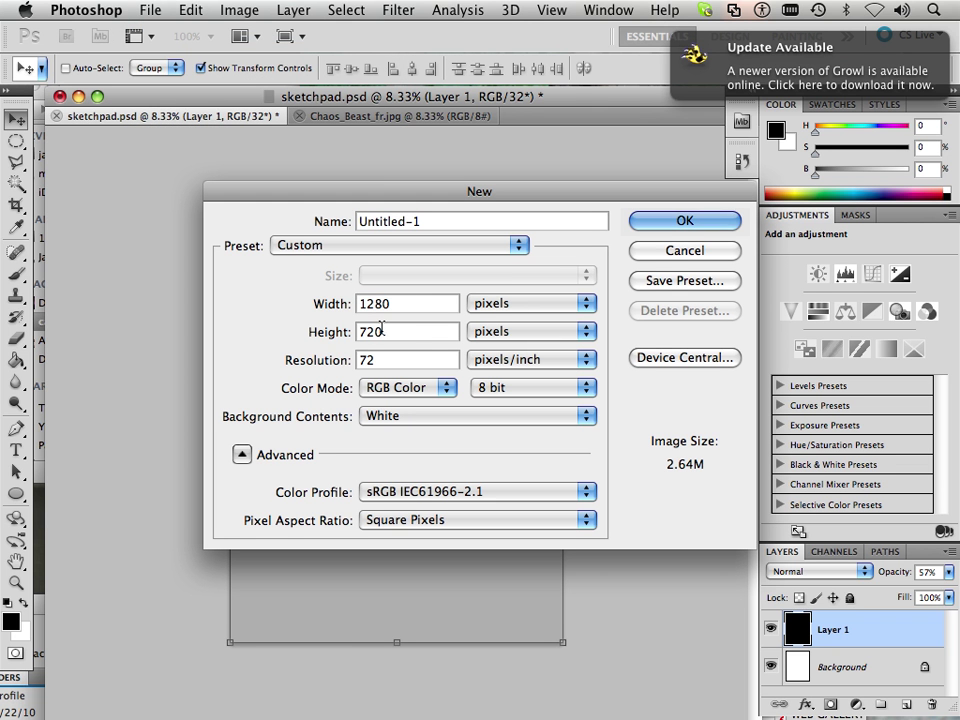
pyautogui.doubleClick(364, 332)
pyautogui.click(391, 360)
pyautogui.doubleClick(391, 360)
pyautogui.click(496, 399)
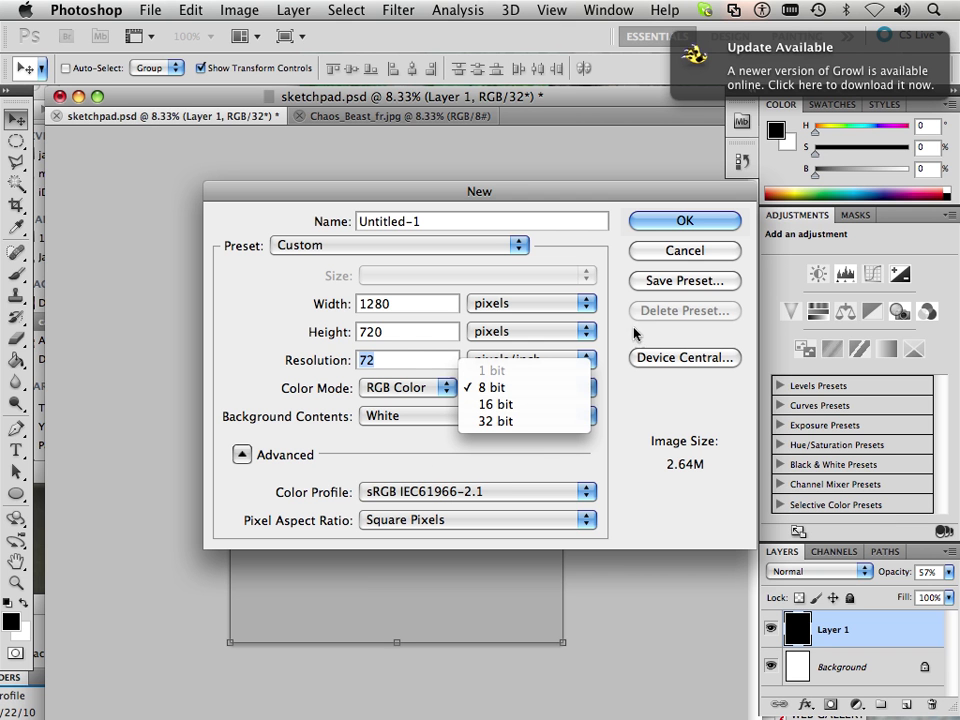
pyautogui.click(654, 236)
pyautogui.click(670, 222)
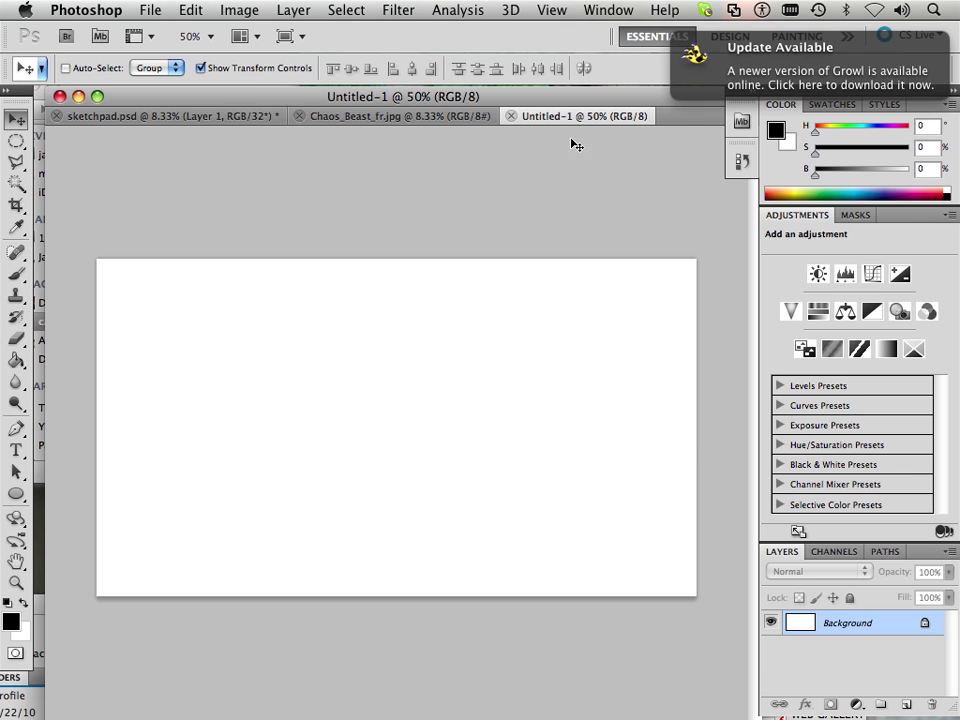
# Close the blank Untitled-1 document, delete Layer 1, and add a new empty layer.
pyautogui.click(511, 116)
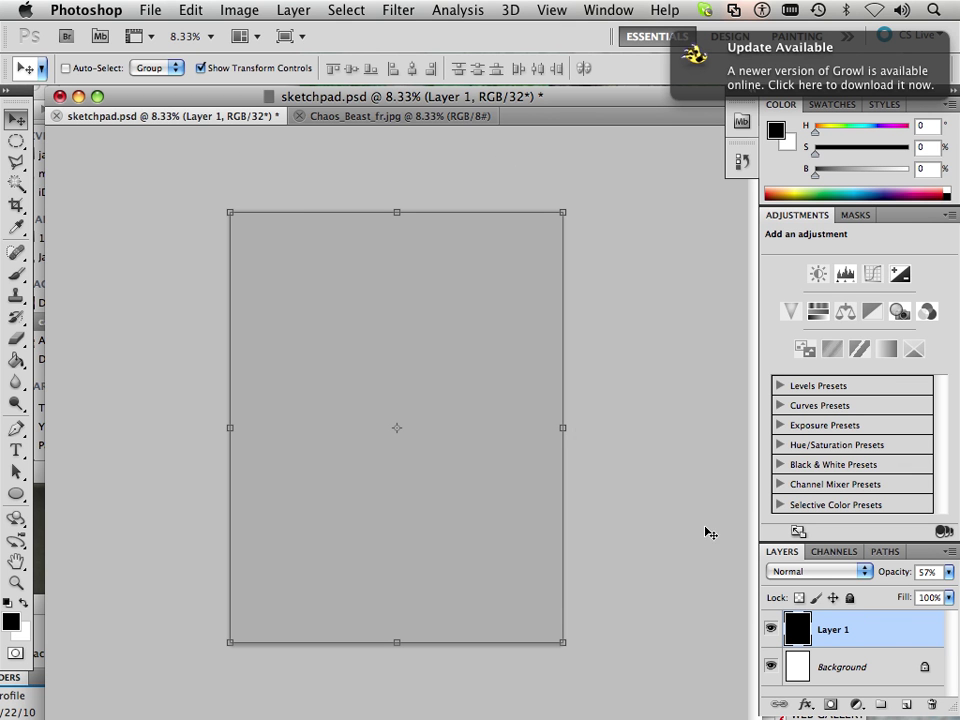
pyautogui.moveTo(916, 637); pyautogui.dragTo(932, 705)
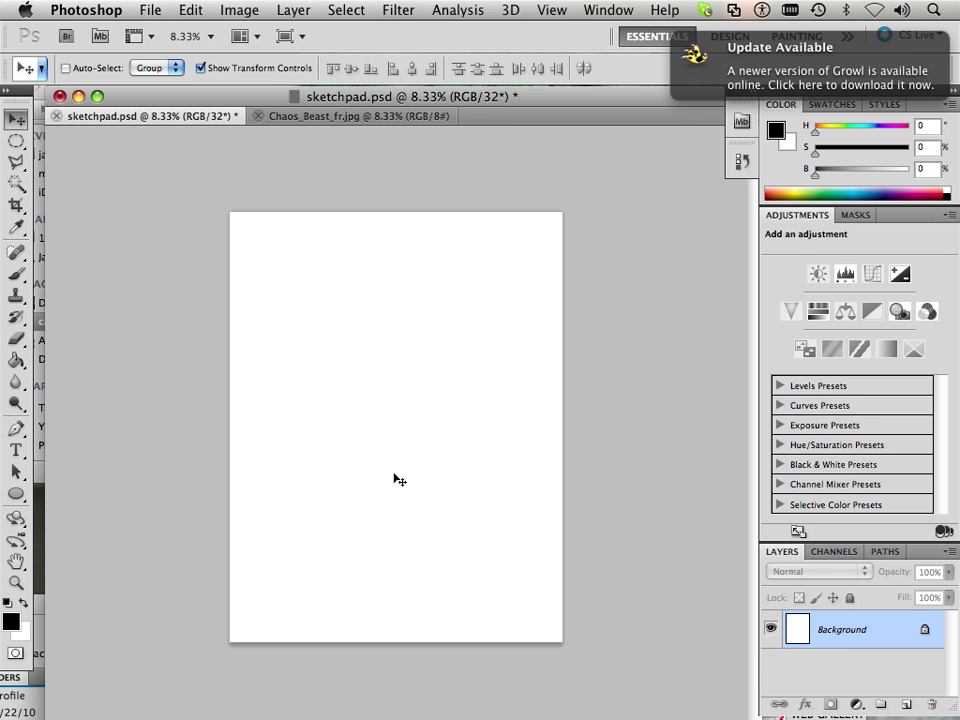
pyautogui.click(906, 704)
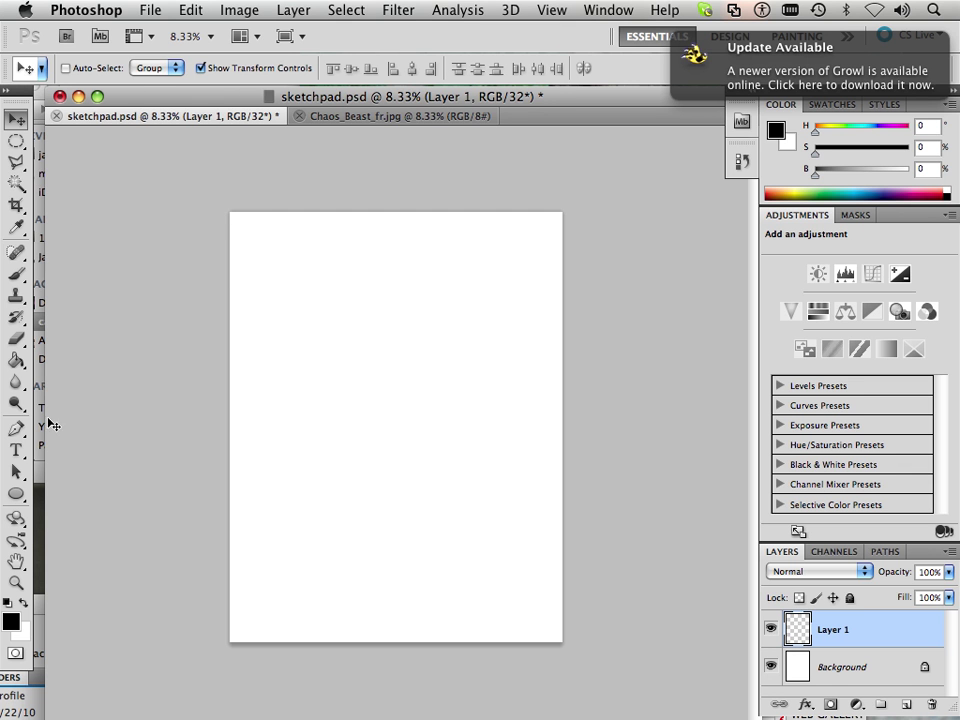
# Fill the new Layer 1 with the black foreground color at 100% opacity.
pyautogui.click(197, 16)
pyautogui.click(218, 318)
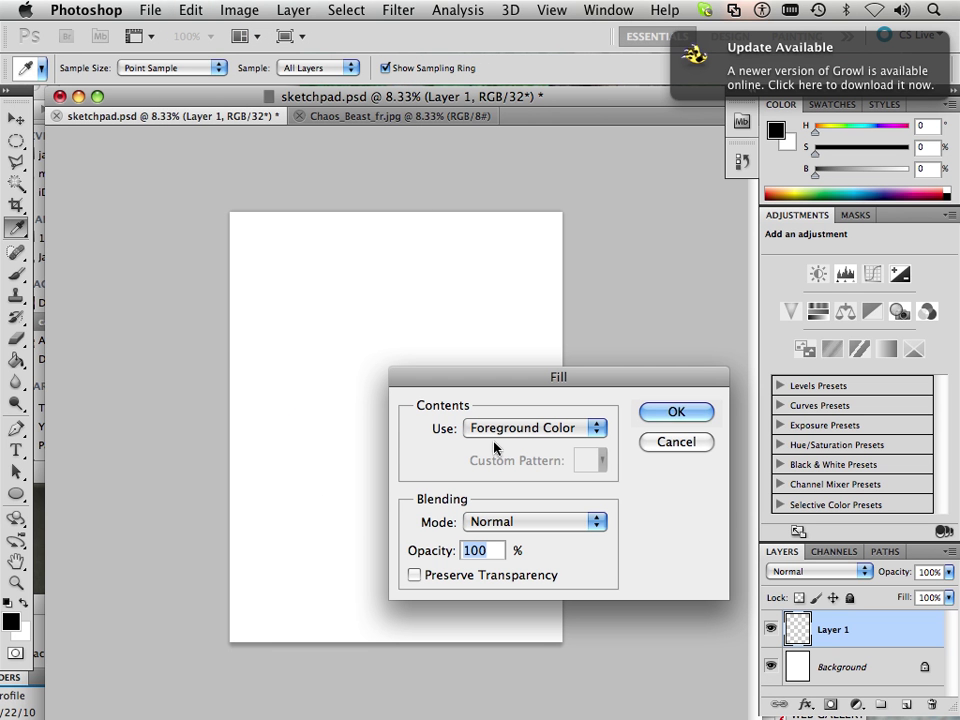
pyautogui.click(672, 418)
pyautogui.press('v')
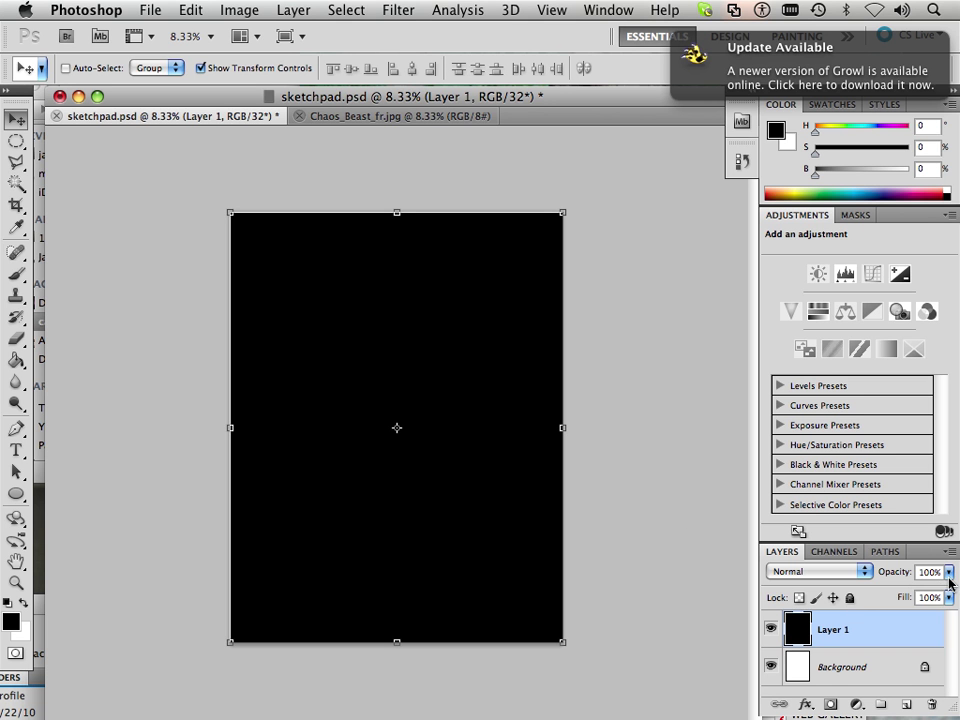
# Drag Layer 1's opacity down to 0%, then back up to 57% for a grey canvas.
pyautogui.moveTo(946, 578); pyautogui.dragTo(840, 574)
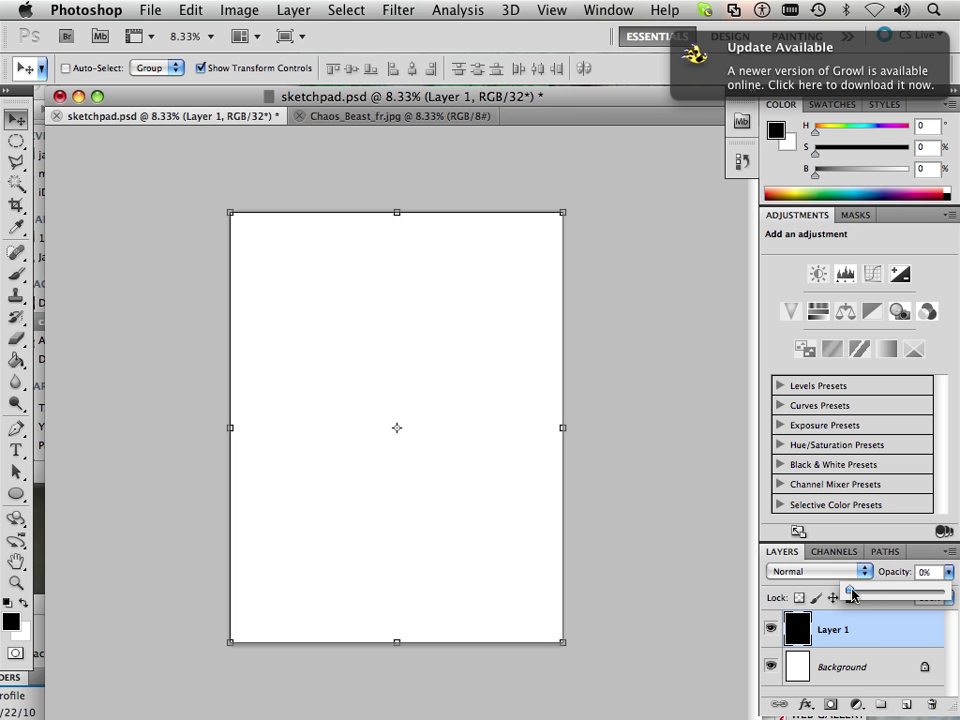
pyautogui.moveTo(851, 595); pyautogui.dragTo(900, 596)
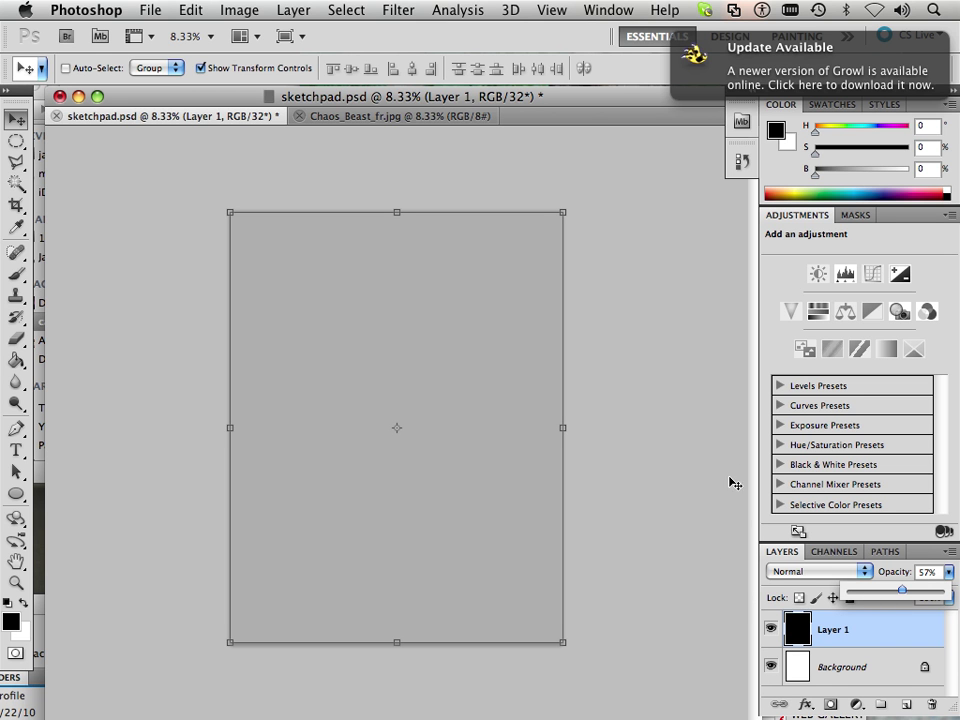
pyautogui.click(634, 482)
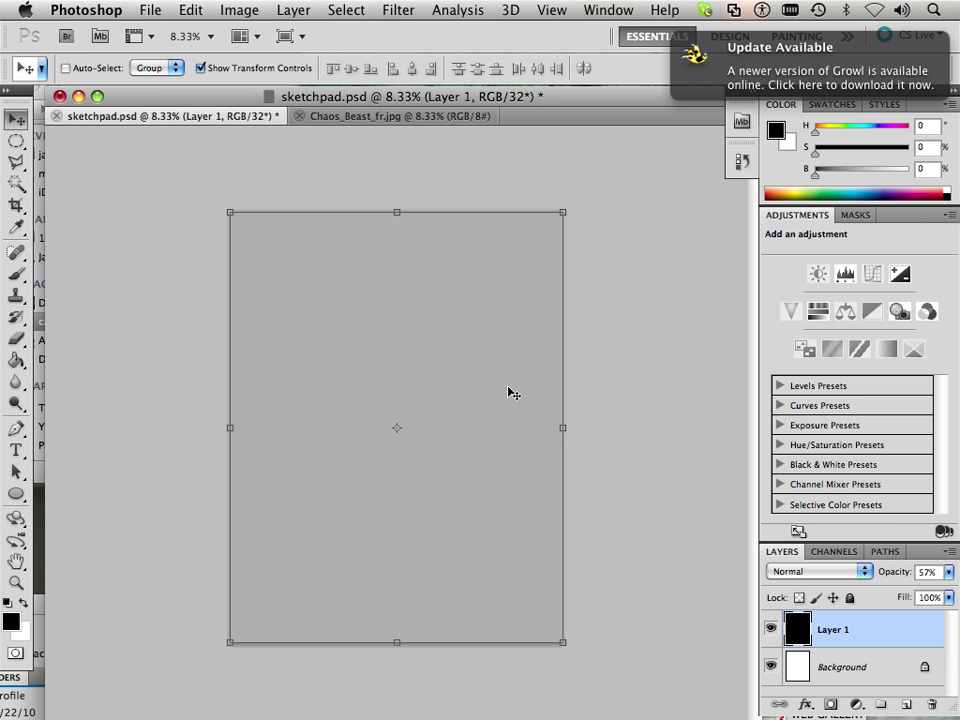
# Preview Chaos_Beast_fr.jpg printed with Scale to Fit Media, then cancel without printing.
pyautogui.click(356, 117)
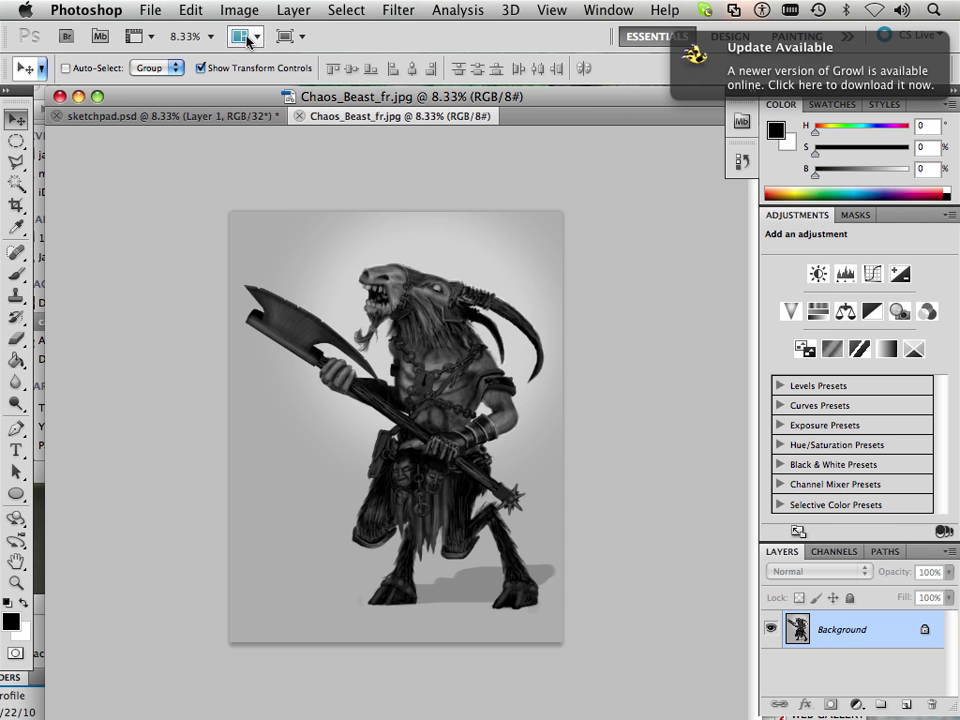
pyautogui.click(150, 10)
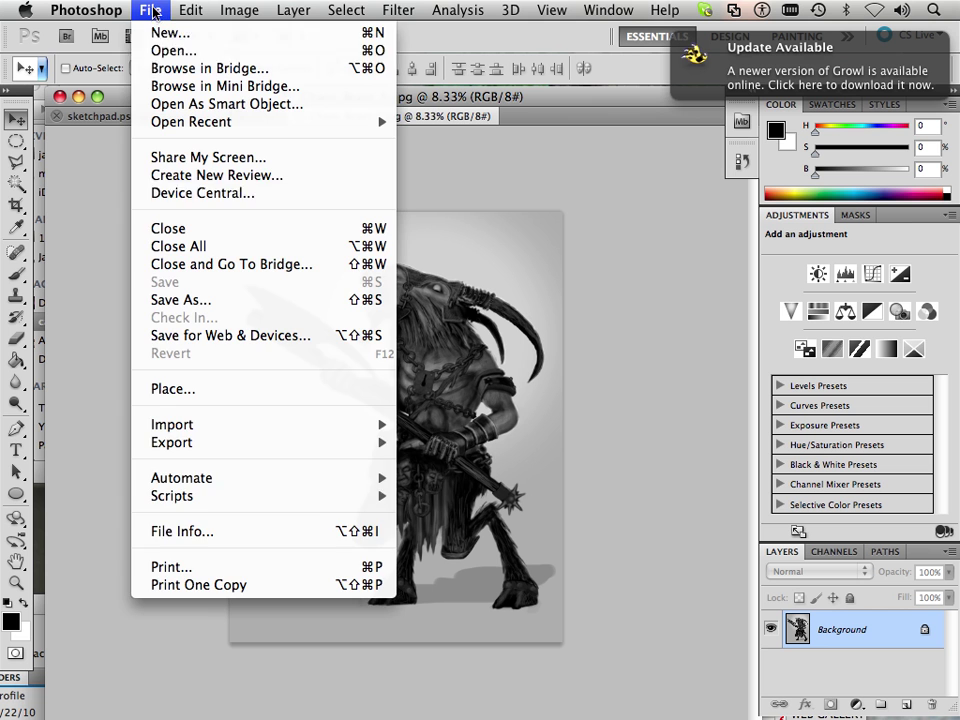
pyautogui.click(193, 570)
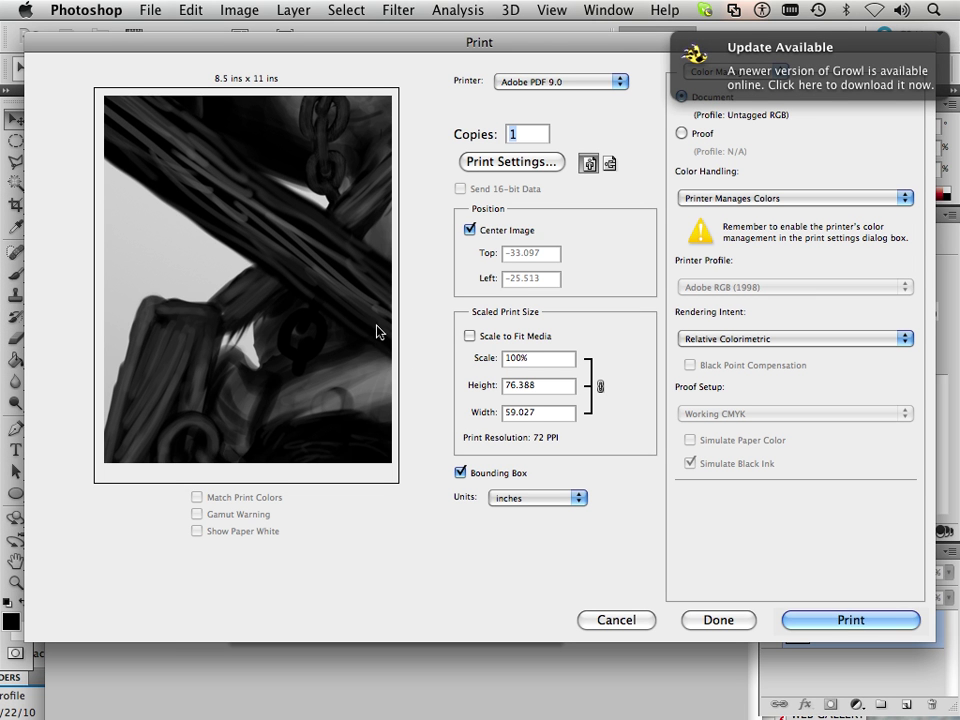
pyautogui.click(470, 337)
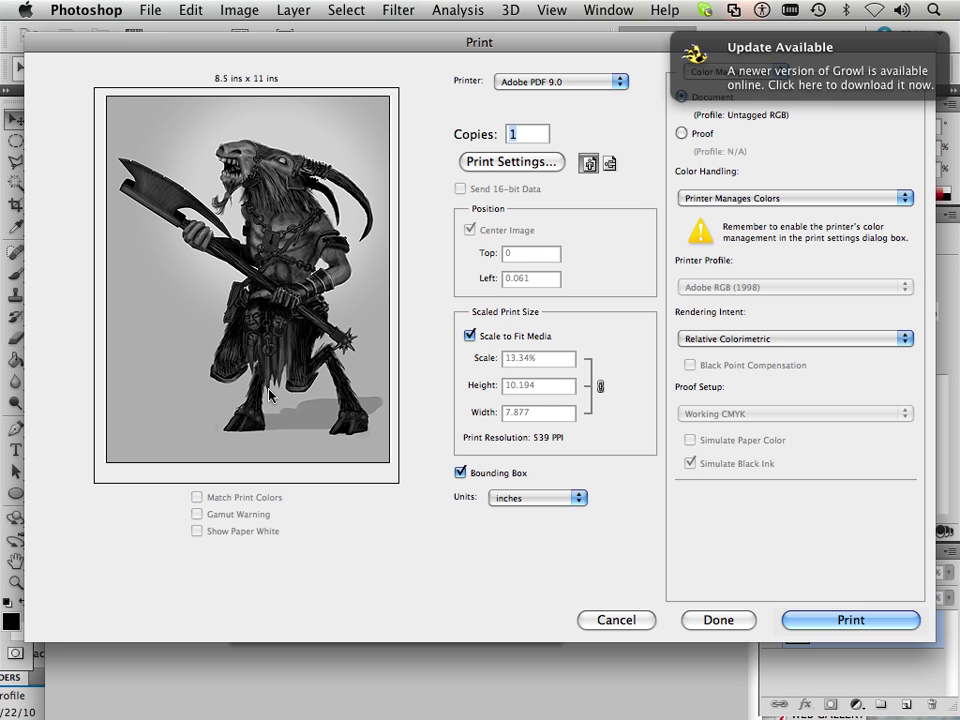
pyautogui.click(619, 624)
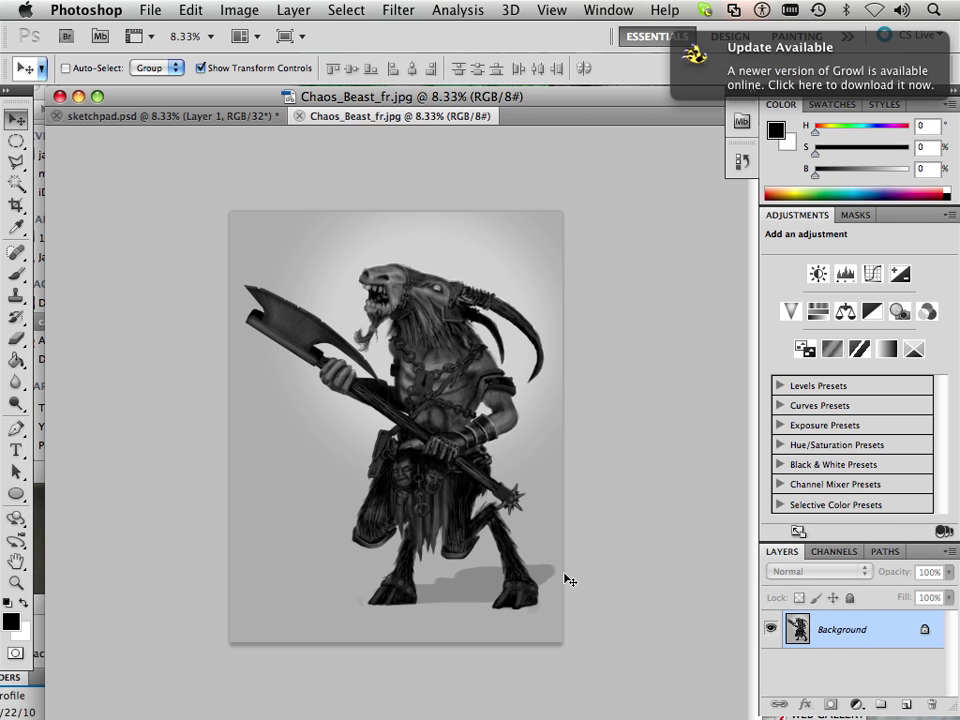
# Create a new U.S. Paper document, 8.5 × 11 inches, at 72 pixels/inch.
pyautogui.click(148, 10)
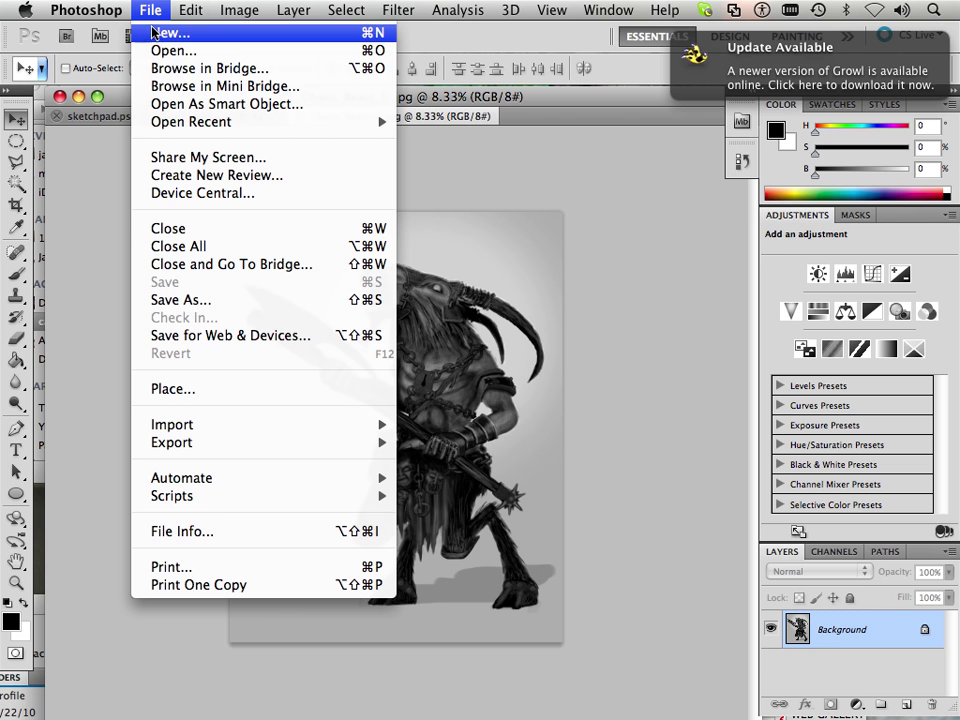
pyautogui.click(160, 33)
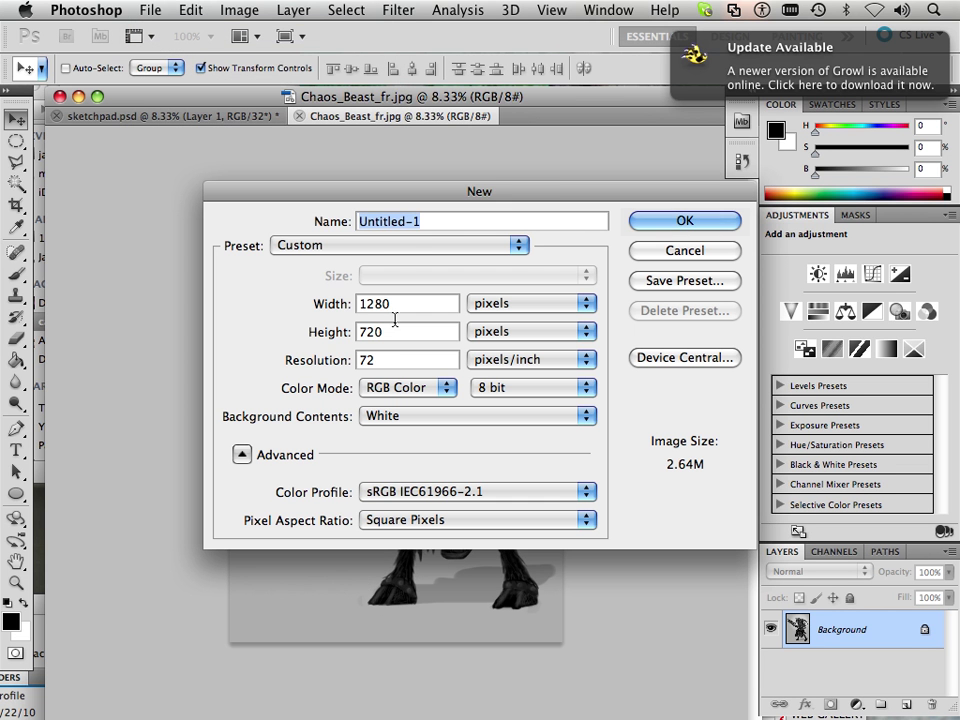
pyautogui.click(405, 249)
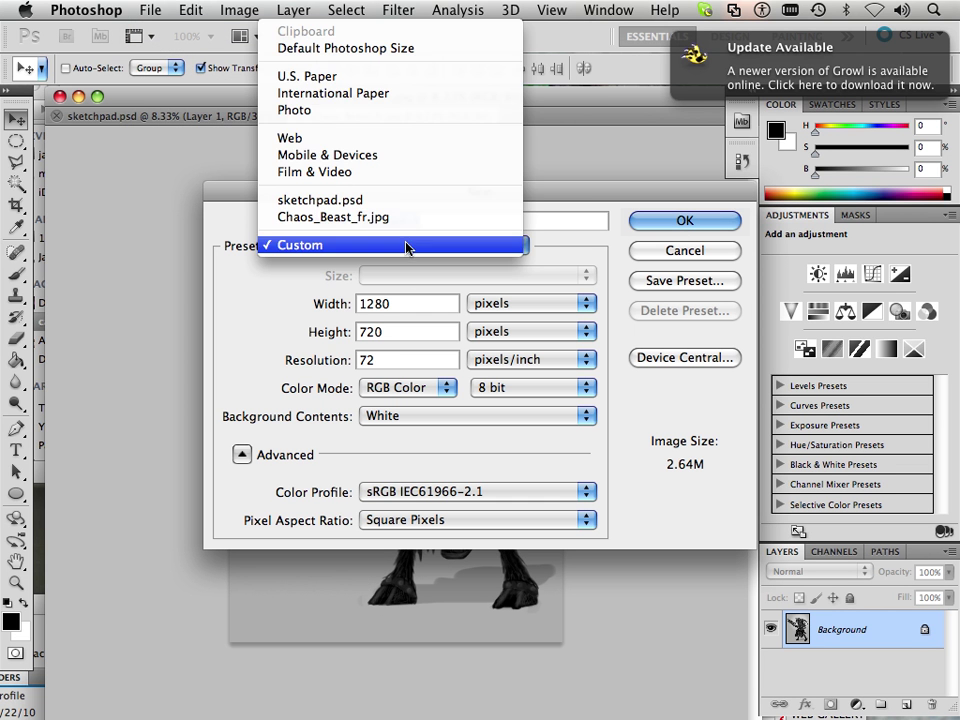
pyautogui.click(388, 75)
pyautogui.doubleClick(390, 360)
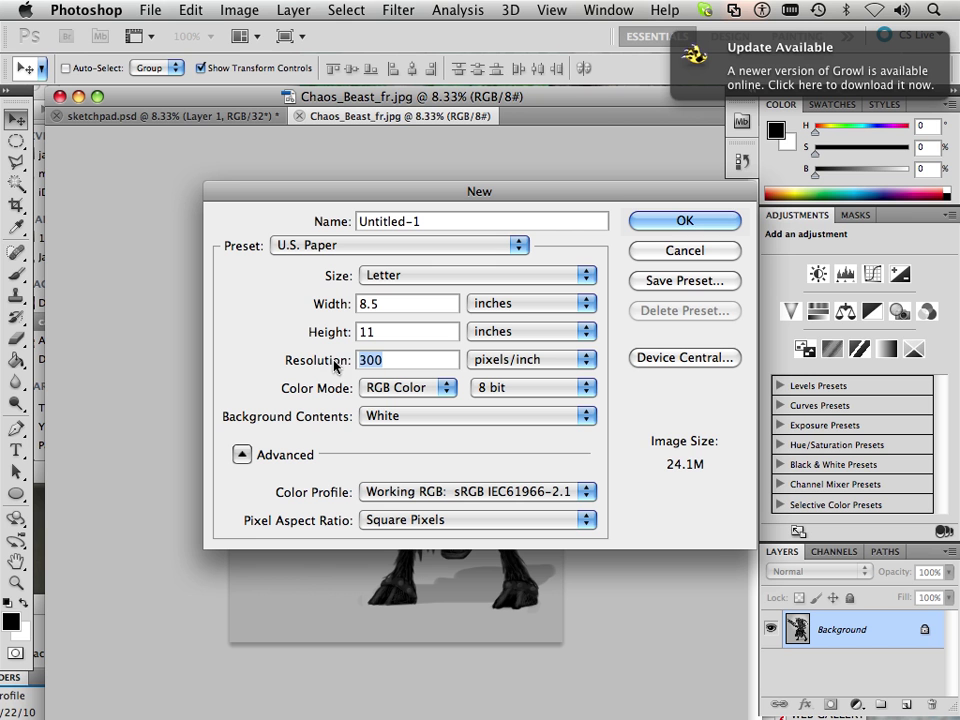
pyautogui.write('72')
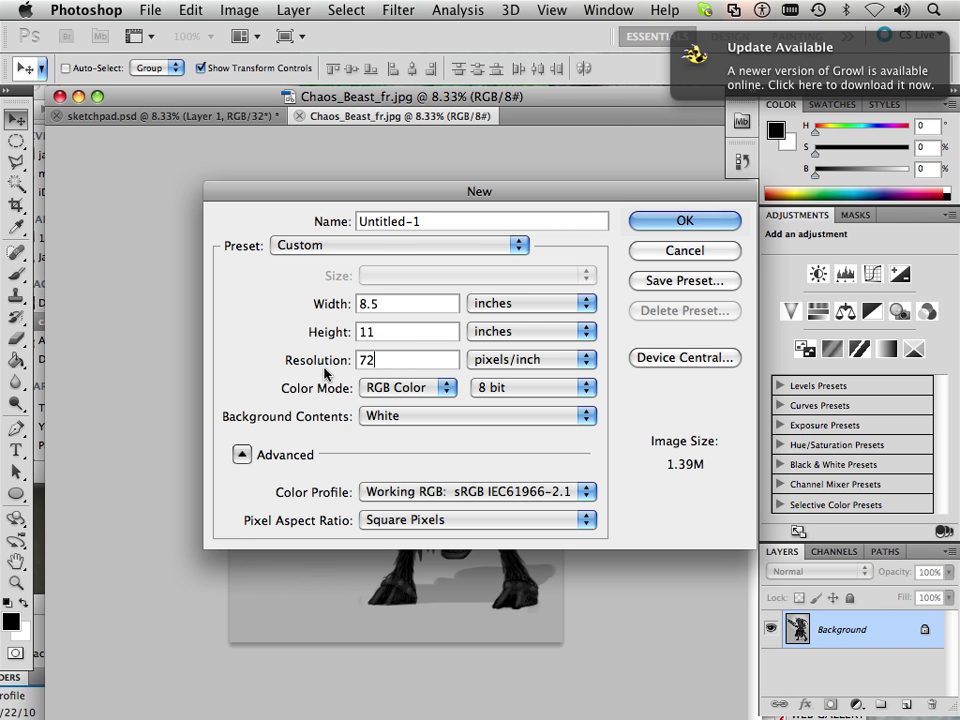
pyautogui.doubleClick(386, 359)
pyautogui.click(671, 223)
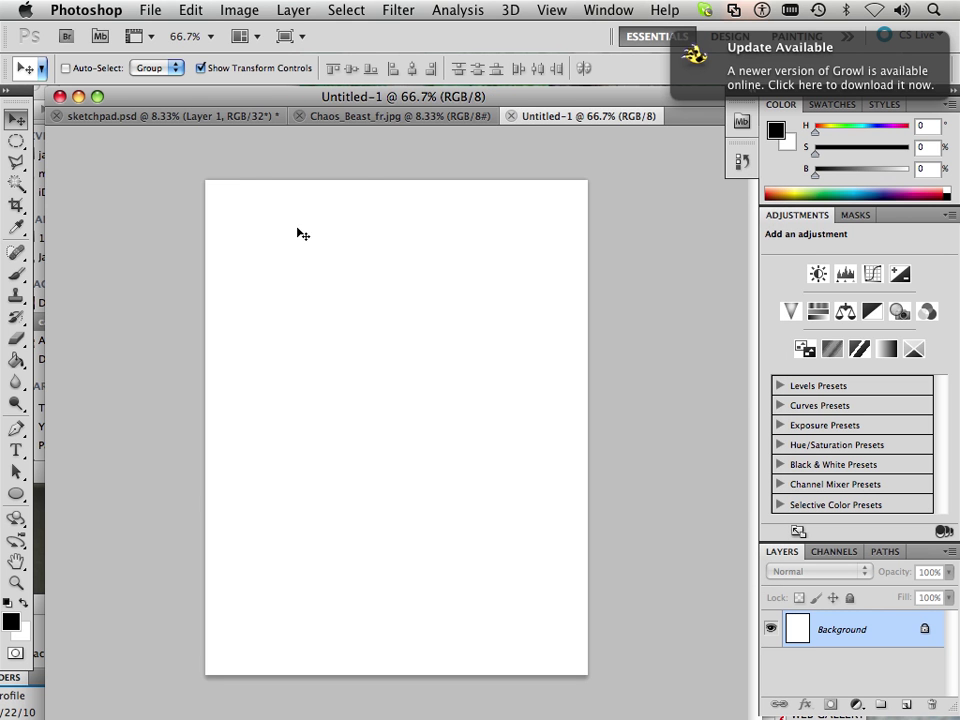
# Resize Untitled-1 to 72 inches tall with proportions constrained (55.636 in, 4006 × 5184 px).
pyautogui.click(240, 12)
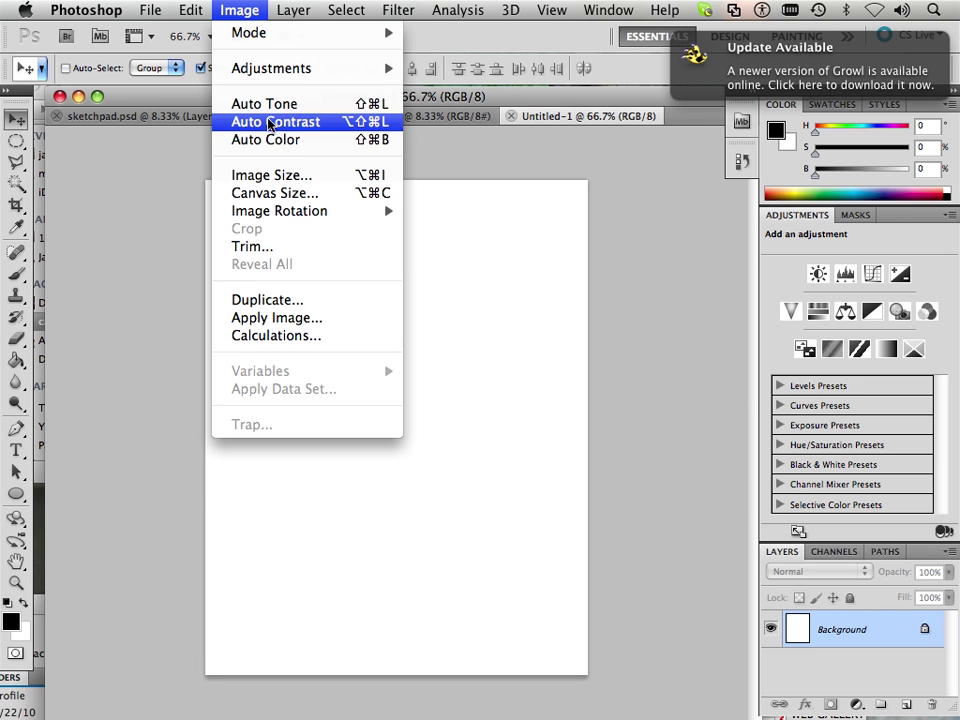
pyautogui.click(276, 176)
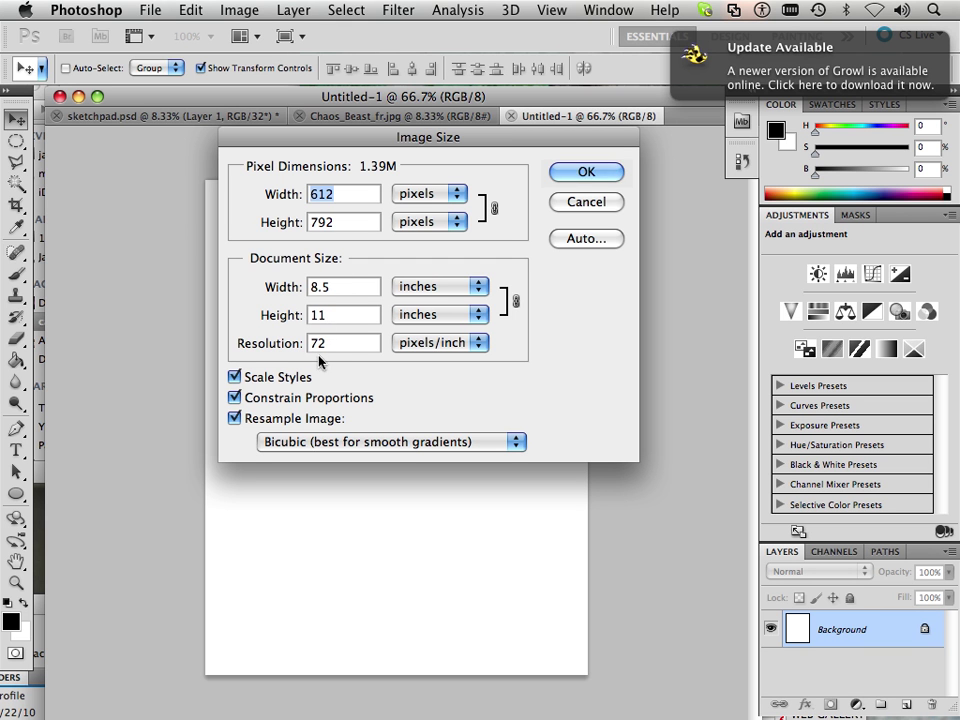
pyautogui.doubleClick(339, 316)
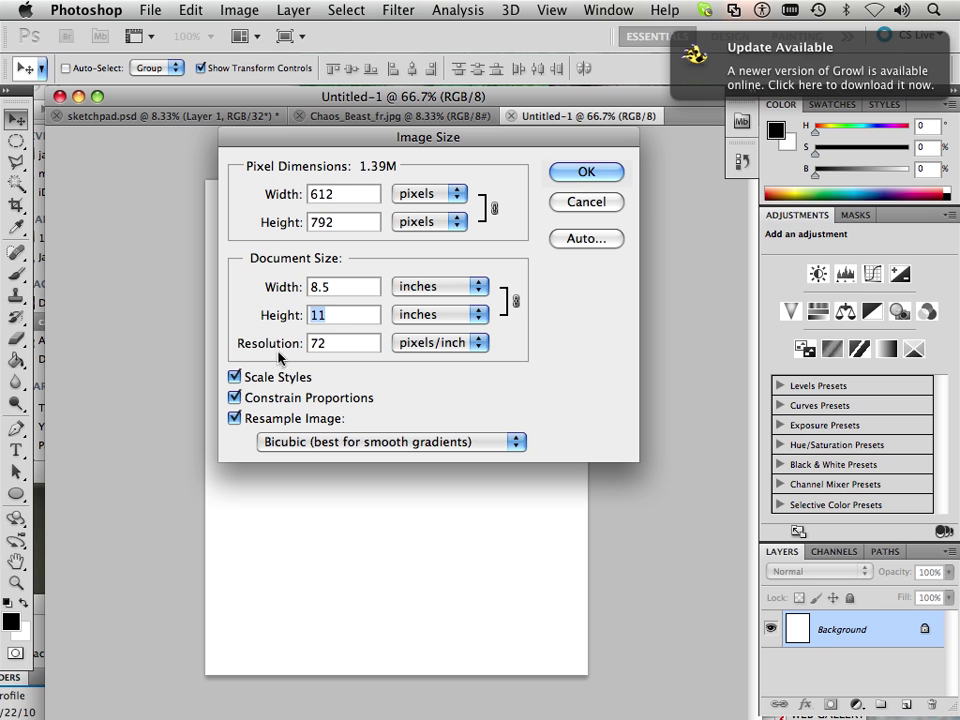
pyautogui.write('72')
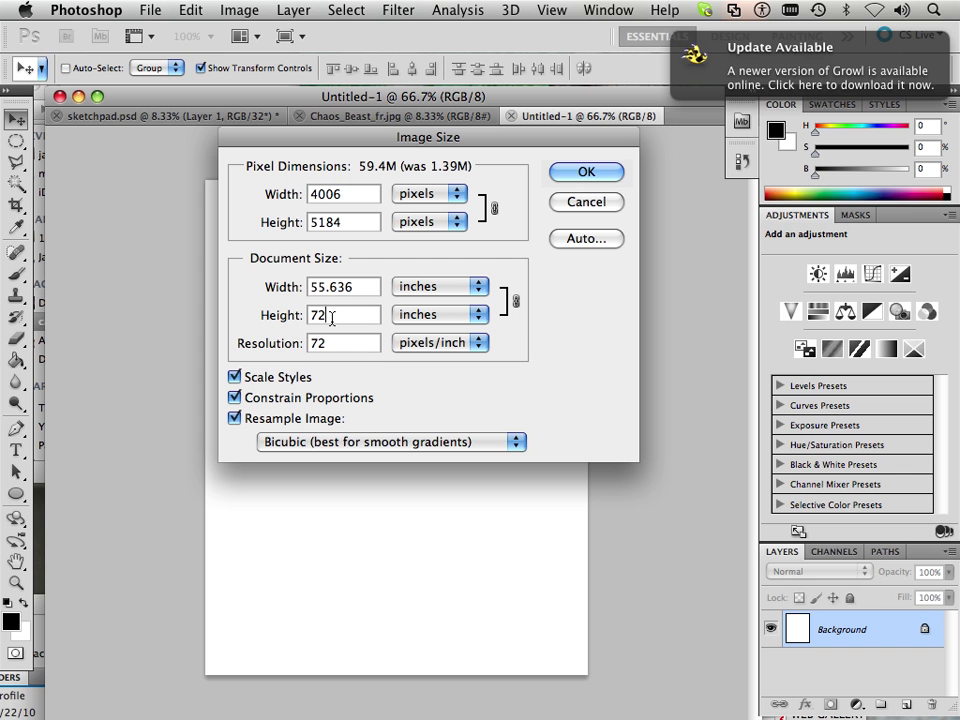
pyautogui.moveTo(330, 318); pyautogui.dragTo(306, 318)
pyautogui.write('11')
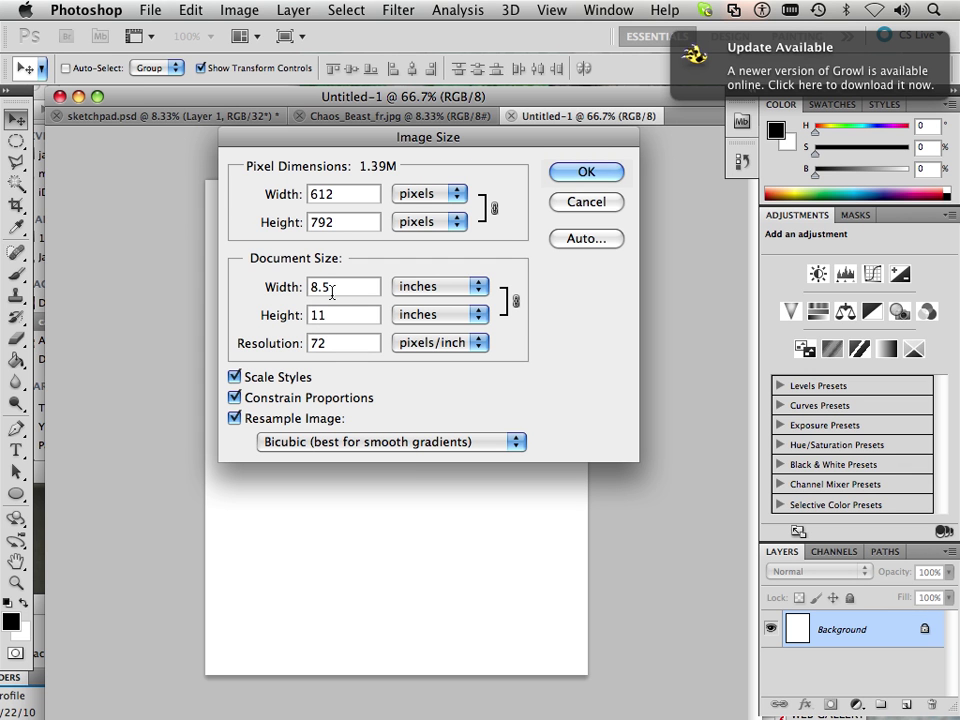
pyautogui.moveTo(335, 315); pyautogui.dragTo(289, 331)
pyautogui.write('72')
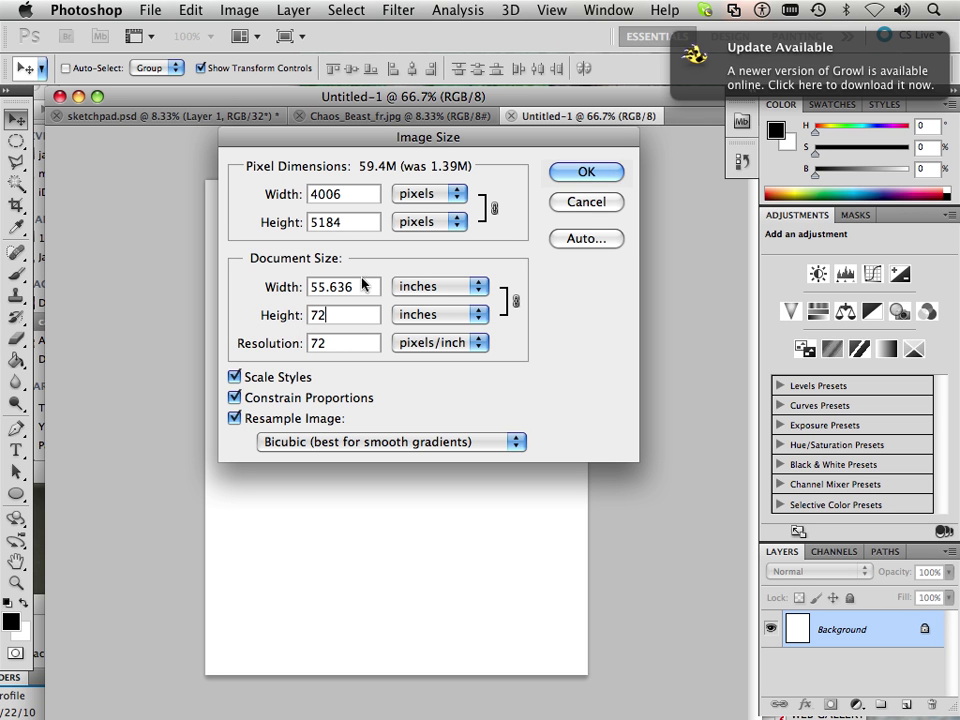
pyautogui.click(573, 178)
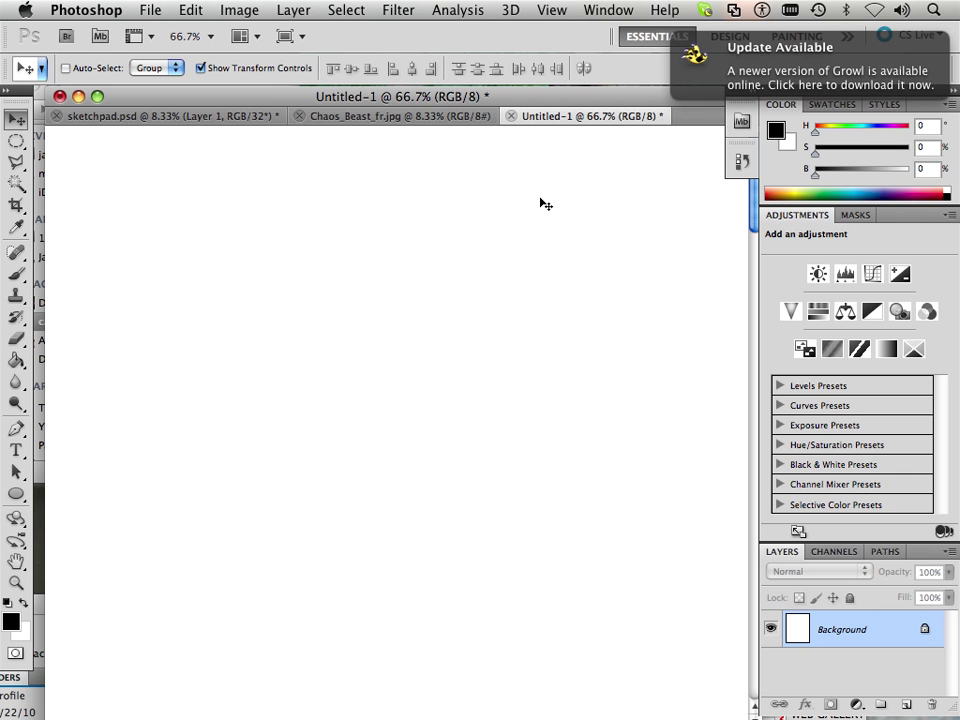
# Fit the page in the window and select the Brush tool at 500 px.
pyautogui.press('super+0')
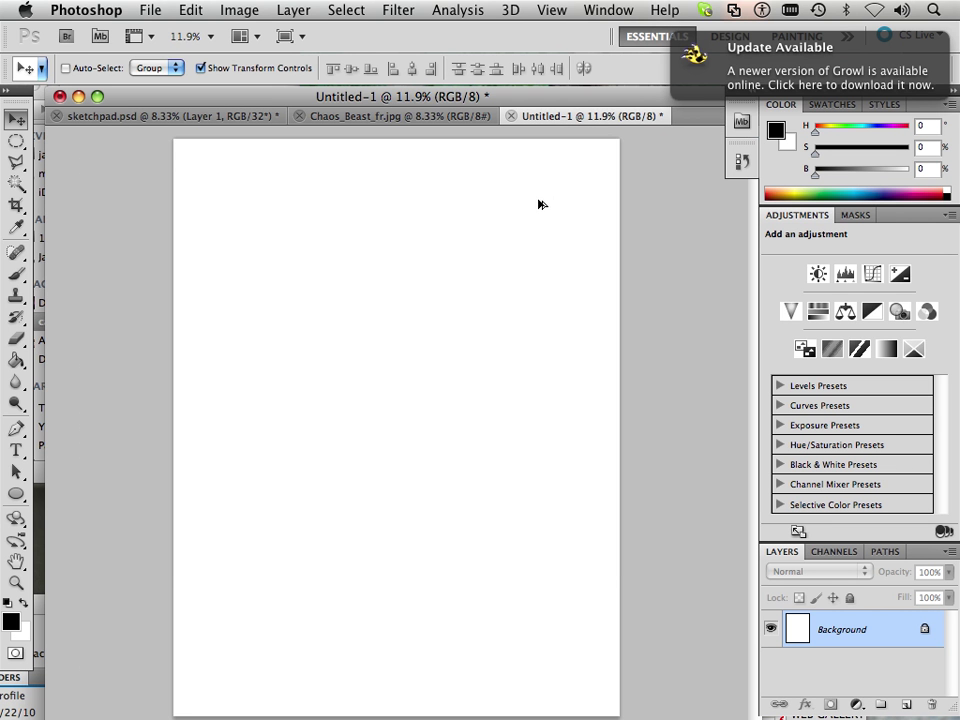
pyautogui.click(16, 272)
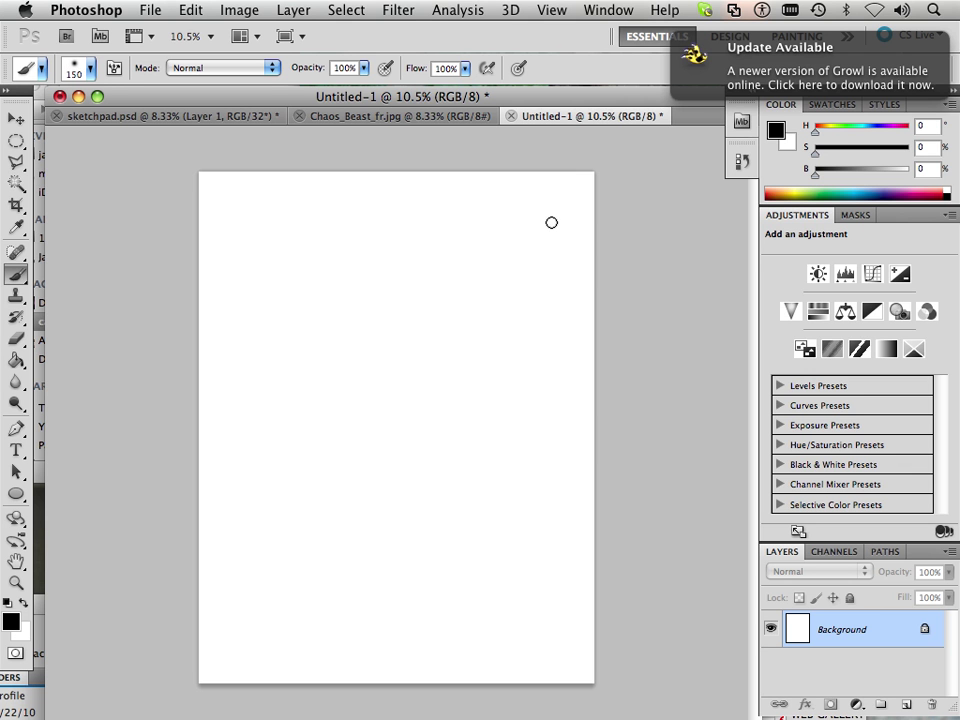
pyautogui.press(']')
pyautogui.press(']')
pyautogui.press(']')
pyautogui.press(']')
pyautogui.press(']')
pyautogui.press(']')
pyautogui.press(']')
pyautogui.press(']')
# Dab soft black dots on all four corners and the four edge midpoints.
pyautogui.click(585, 181)
pyautogui.click(205, 173)
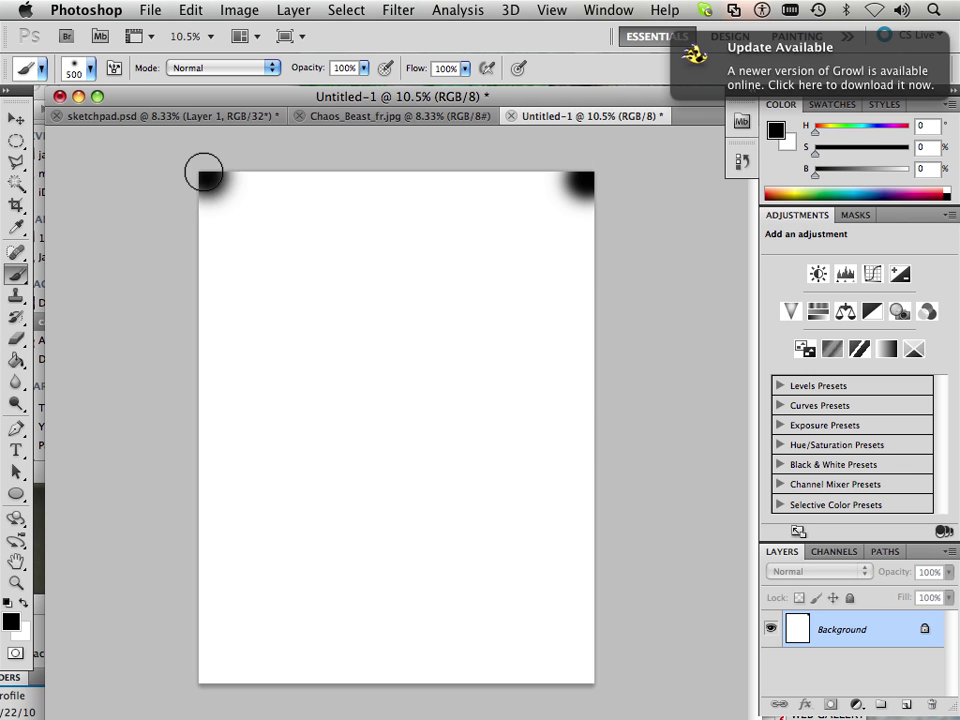
pyautogui.click(588, 680)
pyautogui.click(205, 675)
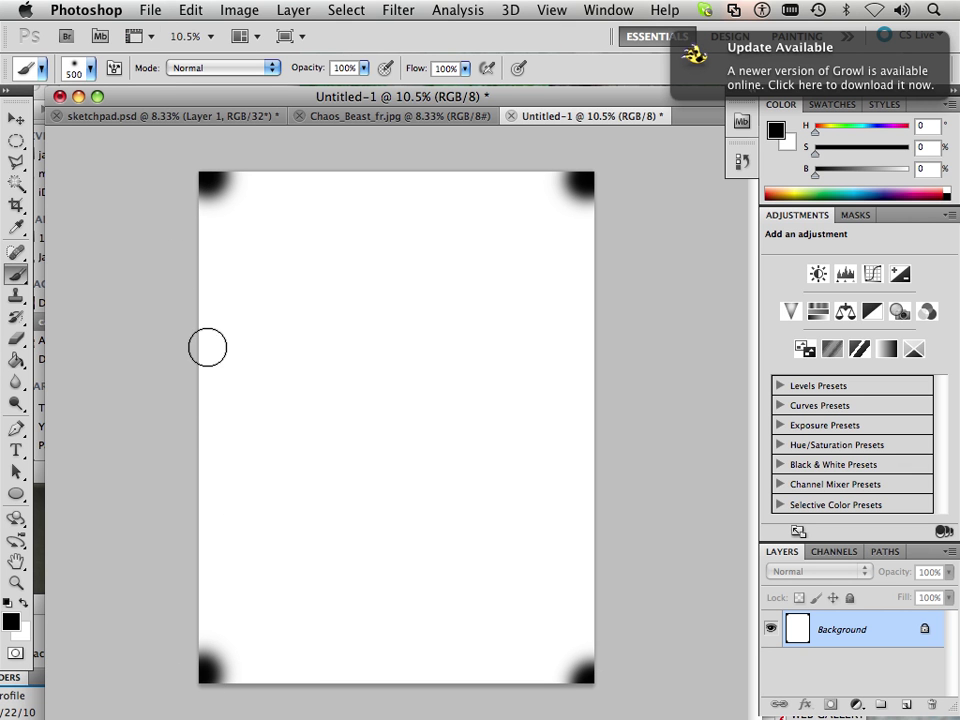
pyautogui.click(203, 408)
pyautogui.click(390, 180)
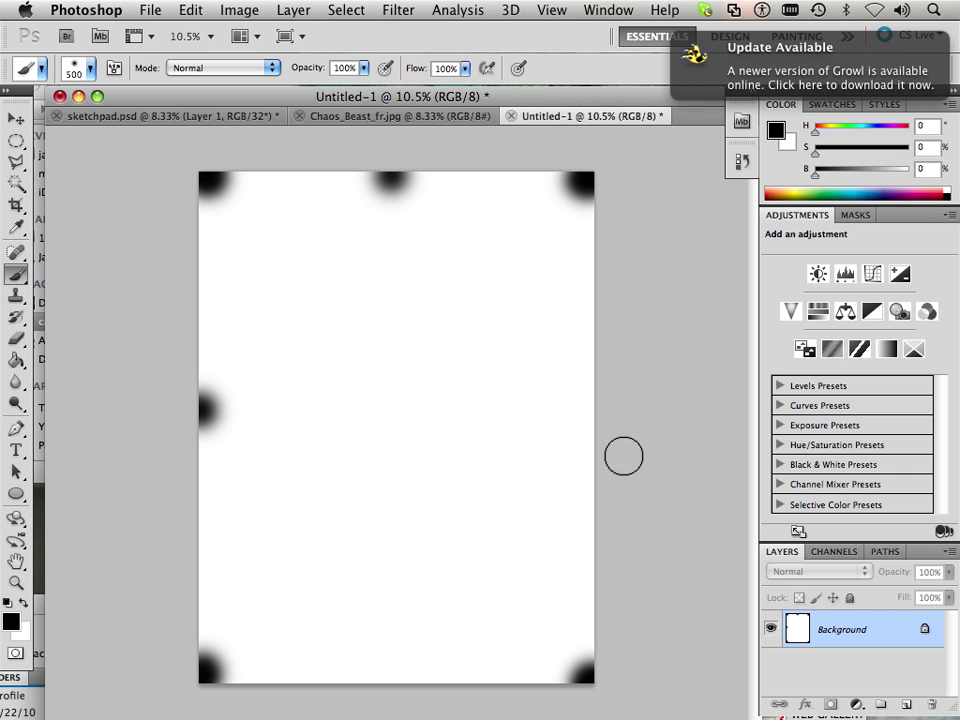
pyautogui.click(589, 423)
pyautogui.click(398, 688)
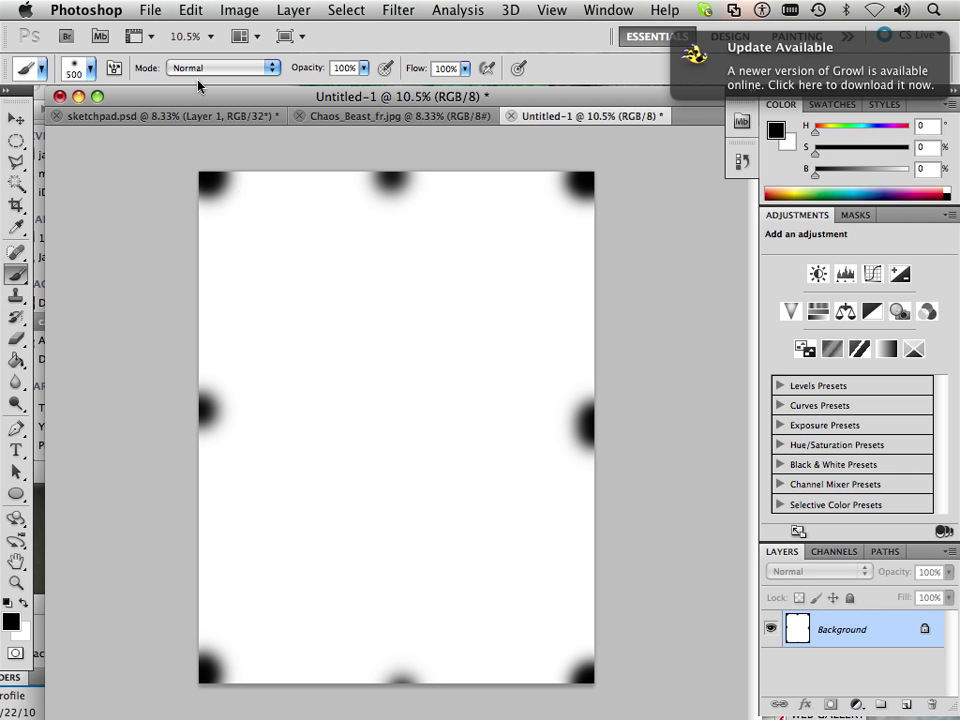
# Preview the dotted page scaled to fit media at 14.15%, cancel, and return to sketchpad.psd.
pyautogui.click(150, 12)
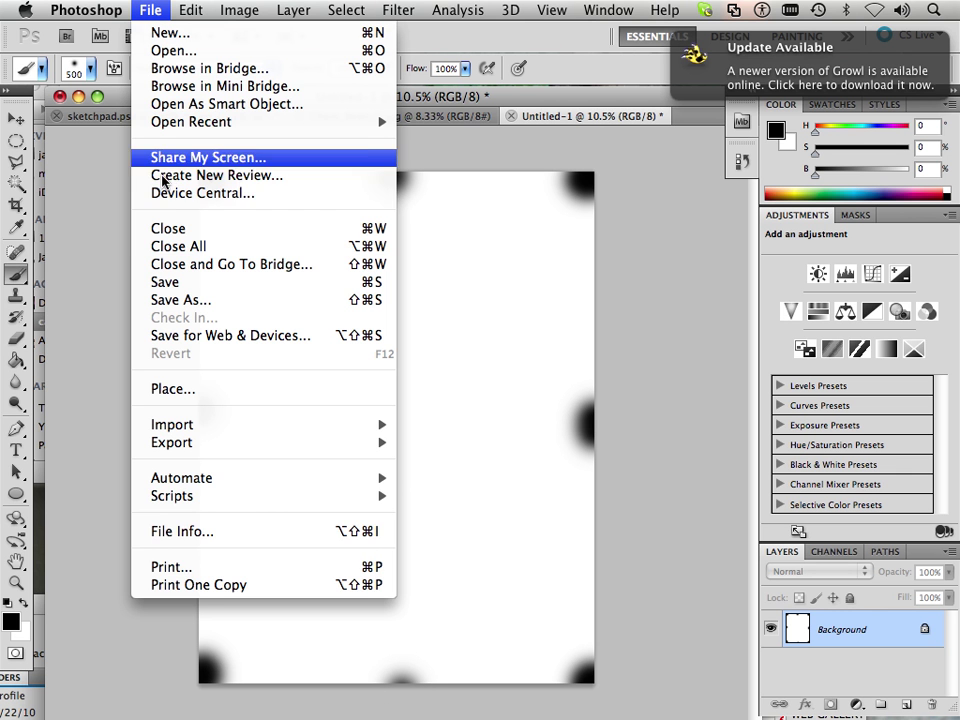
pyautogui.click(207, 575)
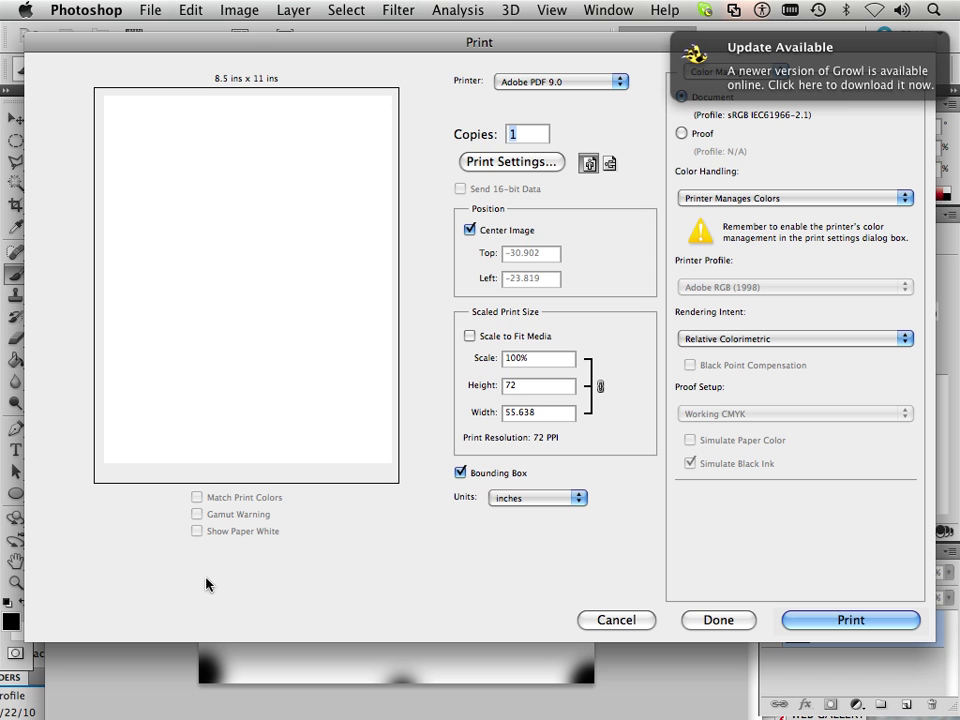
pyautogui.click(469, 336)
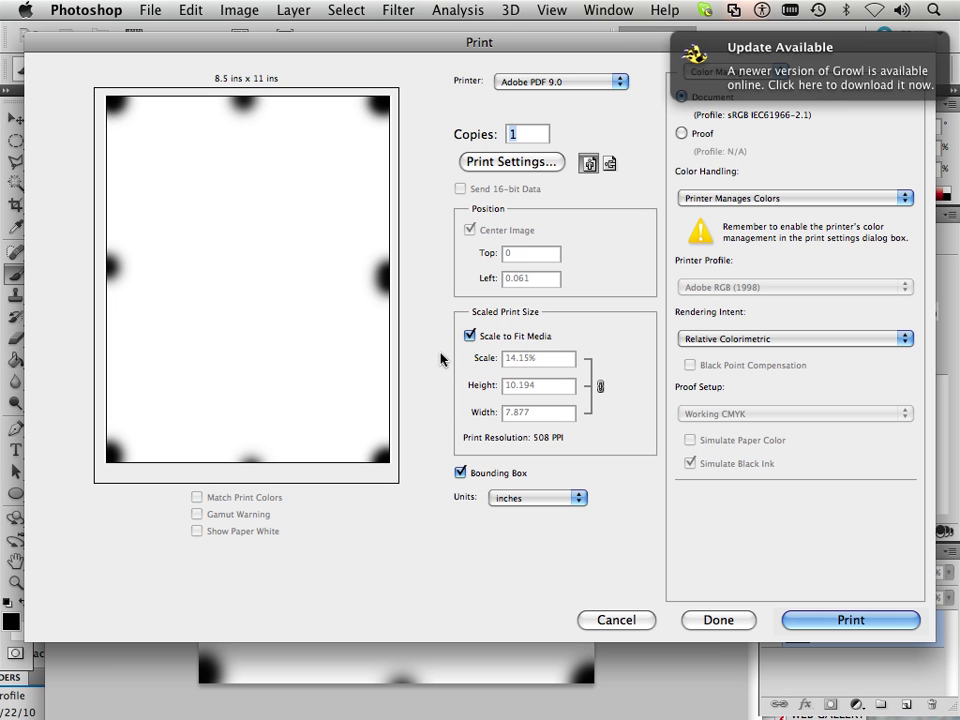
pyautogui.click(605, 624)
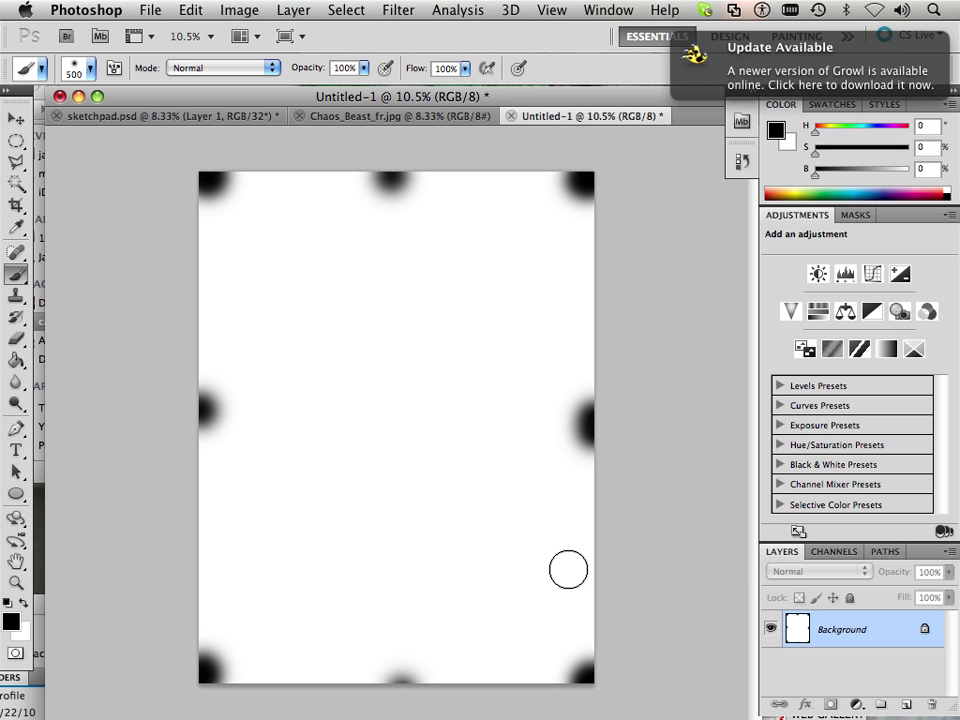
pyautogui.click(172, 116)
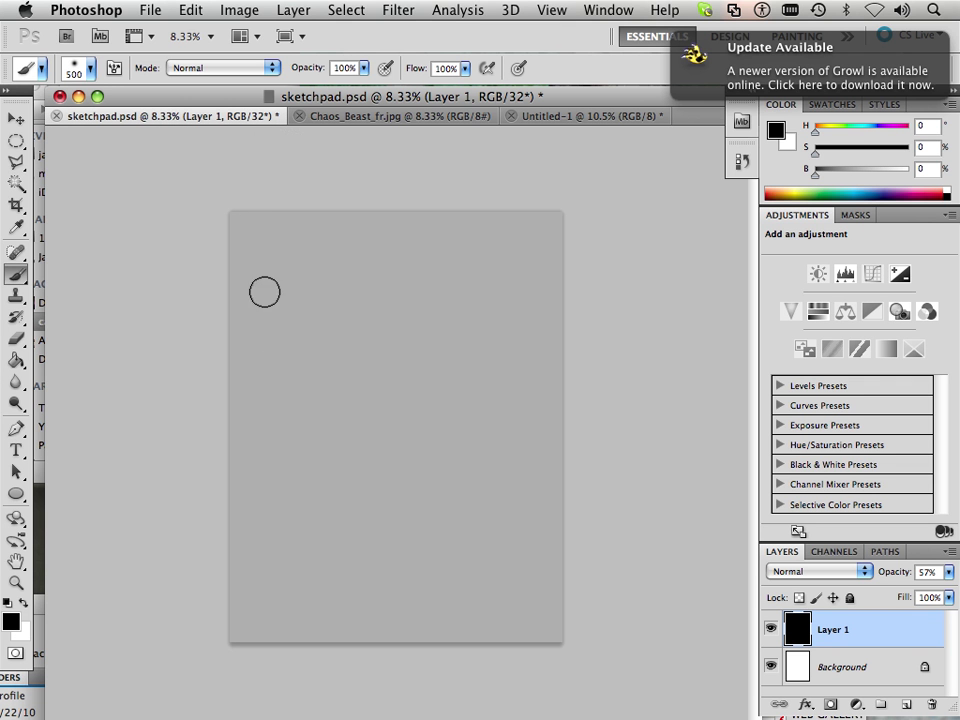